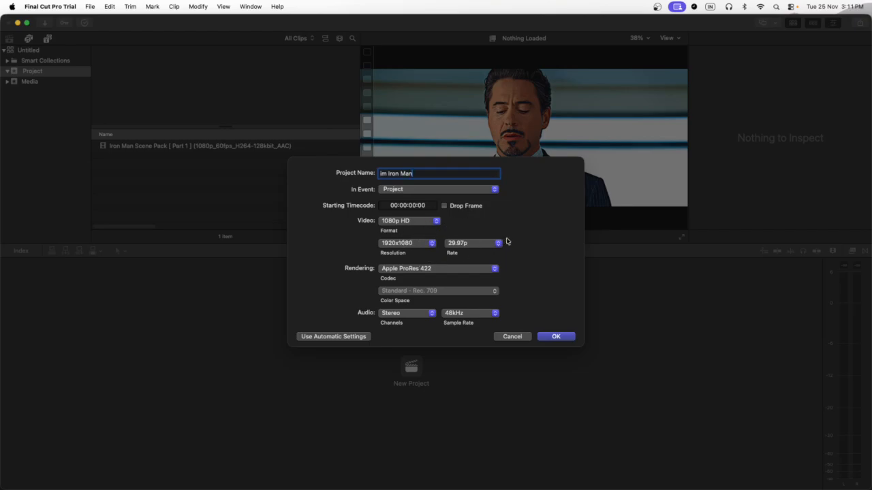
Step: Create a new project named im Iron Man with 1080p HD format and a 60p frame rate
left_click(481, 245)
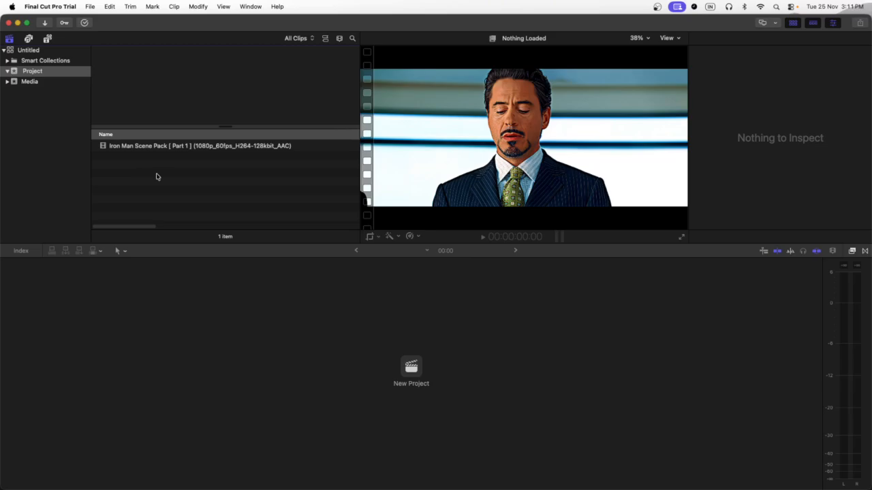
left_click(136, 179)
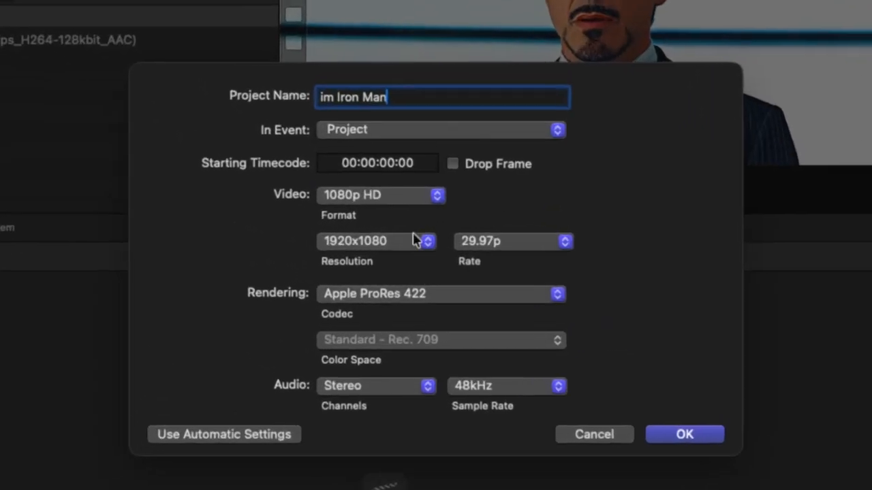
left_click(531, 243)
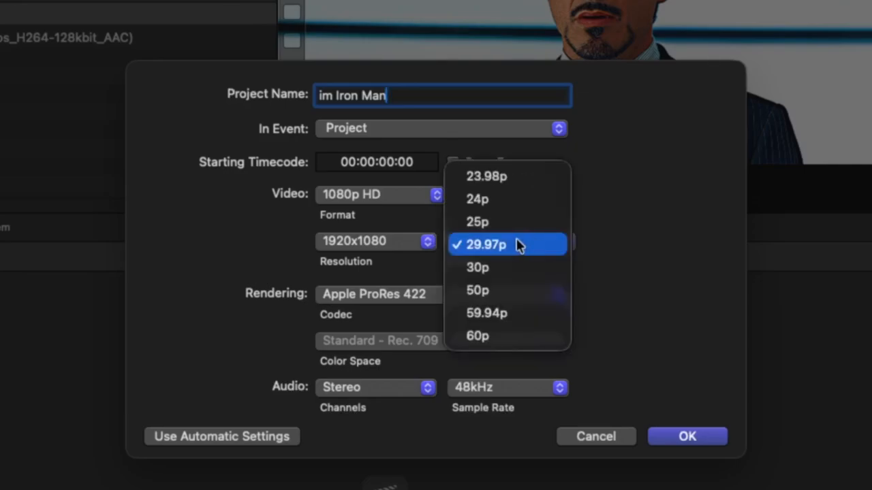
left_click(509, 336)
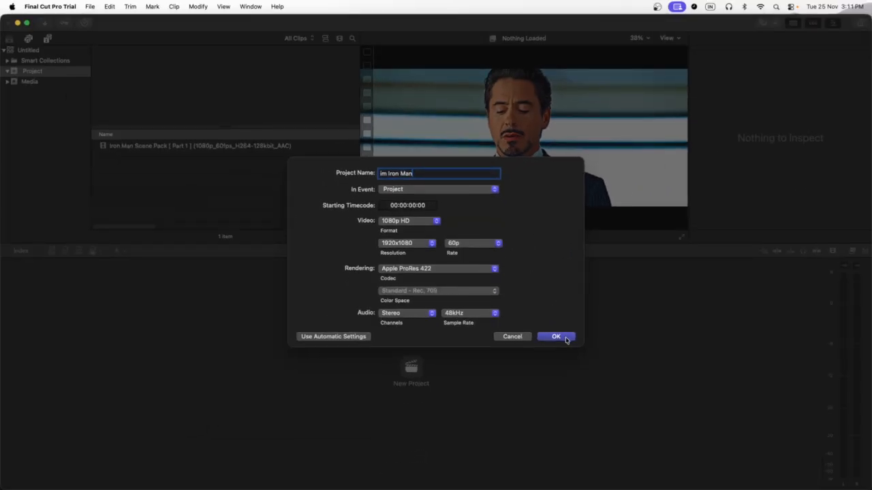
left_click(555, 336)
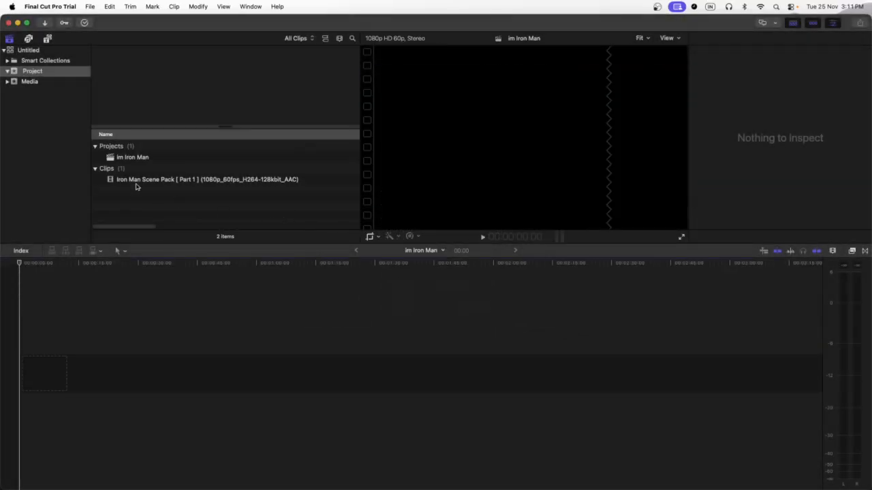
Step: Add the Iron Man Scene Pack clip to the project timeline and fit it to the window
left_click(137, 180)
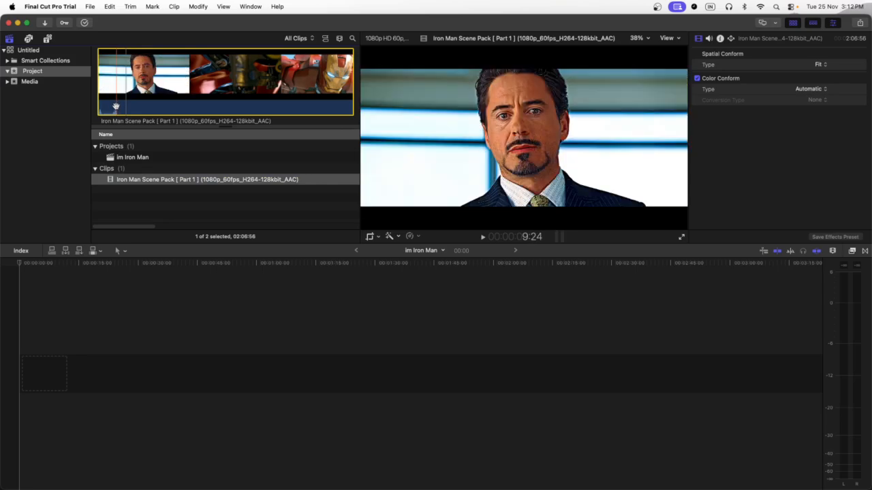
key("o")
left_click_drag(112, 105, 99, 357)
key("shift+z")
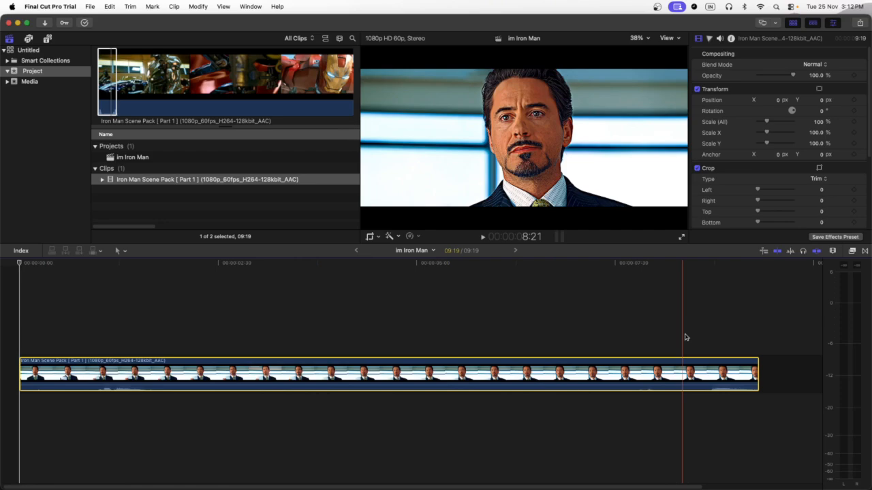
left_click(239, 337)
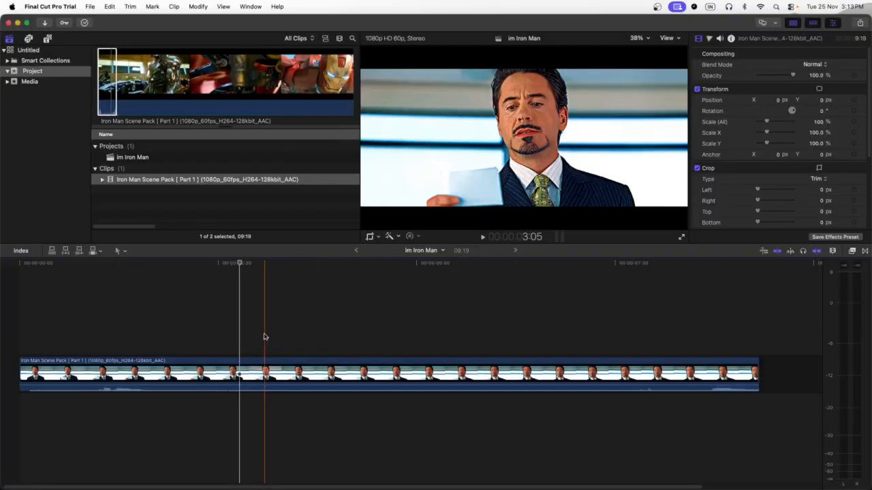
key("s")
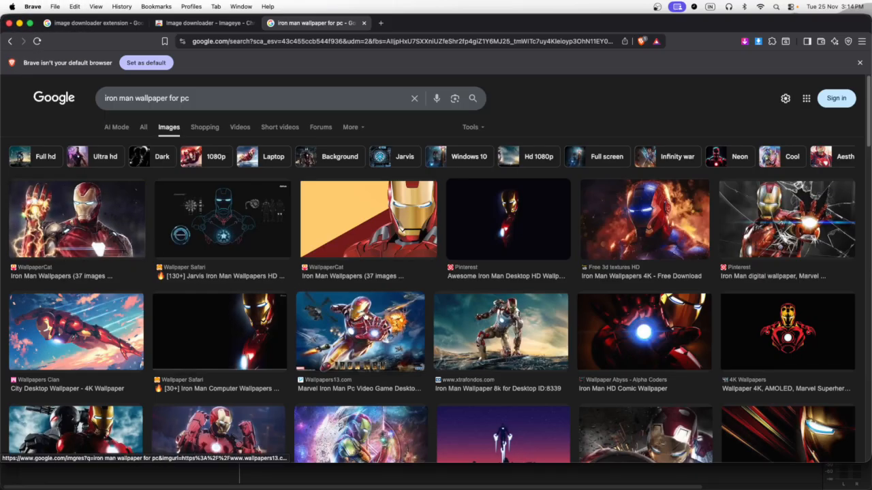
Step: Scroll through the Google image results for iron man wallpaper for pc
scroll(364, 337, "down", 20)
scroll(361, 341, "down", 20)
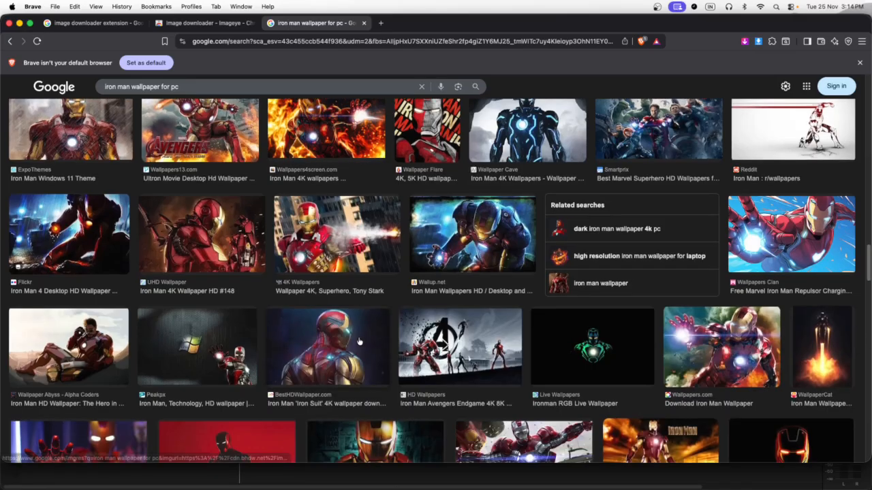
scroll(360, 342, "down", 20)
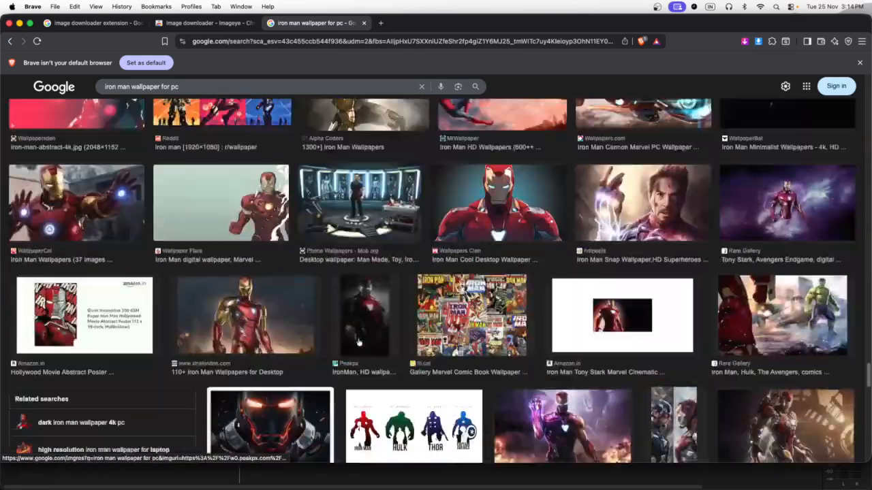
scroll(368, 347, "up", 18)
scroll(367, 347, "up", 10)
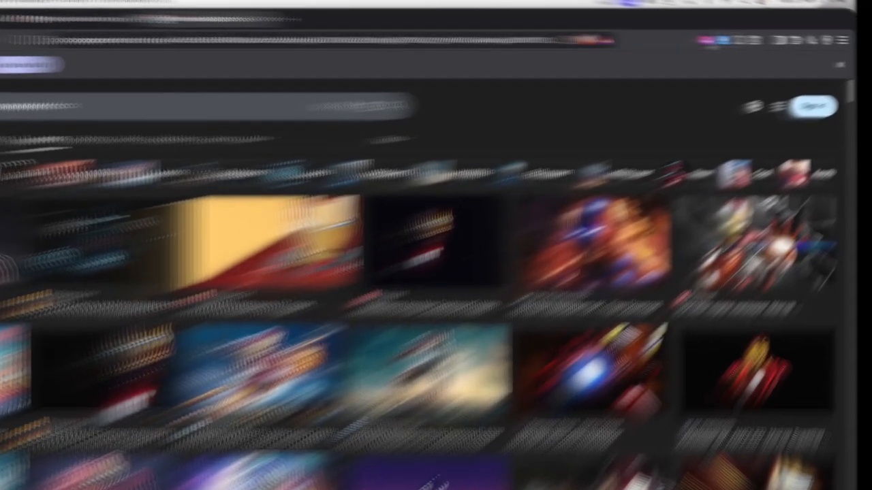
Step: Open the image downloader extension, select all found images and download them
left_click(758, 41)
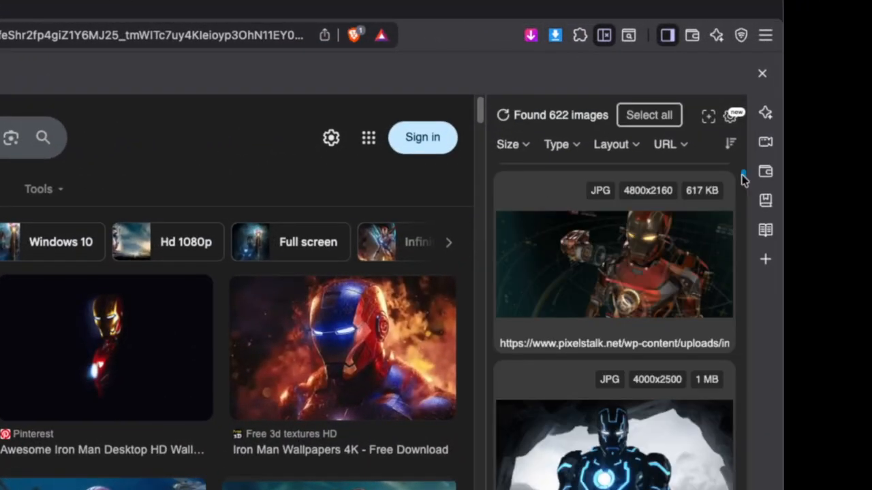
left_click(630, 117)
left_click(628, 116)
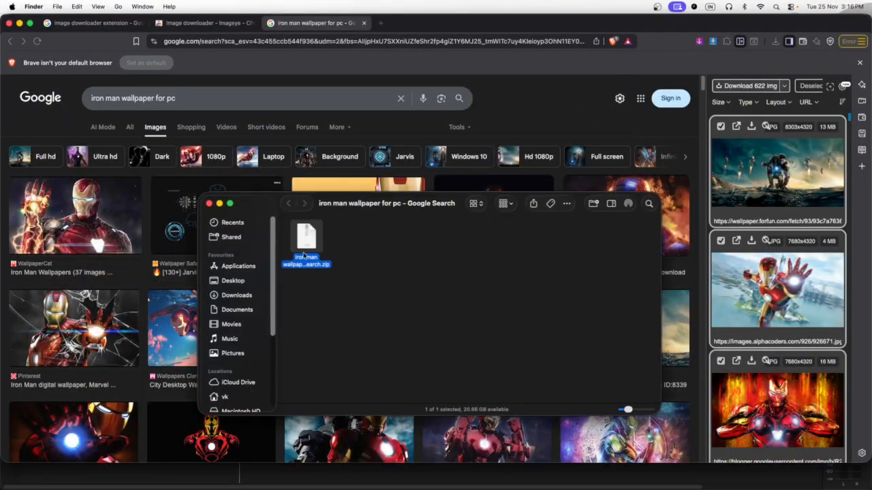
Step: Extract the downloaded zip archive and open the extracted image folder
double_click(312, 240)
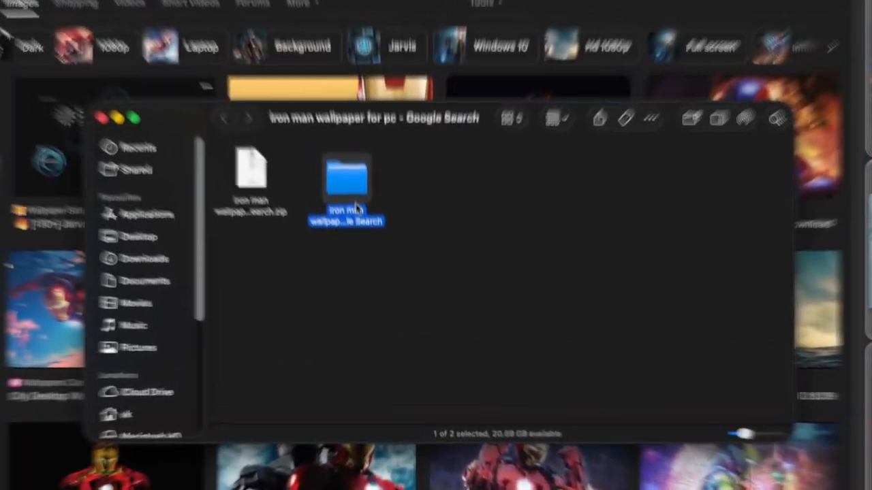
double_click(371, 246)
Step: Scroll through the folder and preview individual images with Quick Look
scroll(383, 269, "down", 5)
scroll(361, 192, "down", 5)
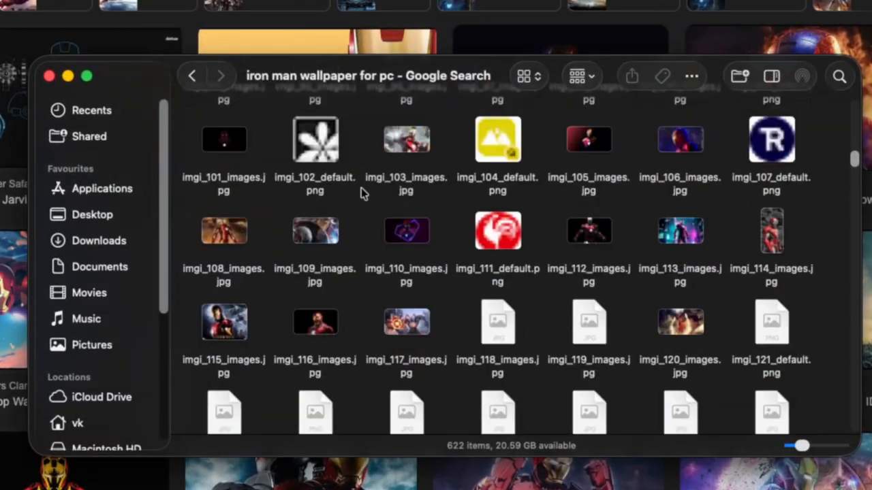
scroll(382, 231, "up", 10)
left_click(497, 216)
key("space")
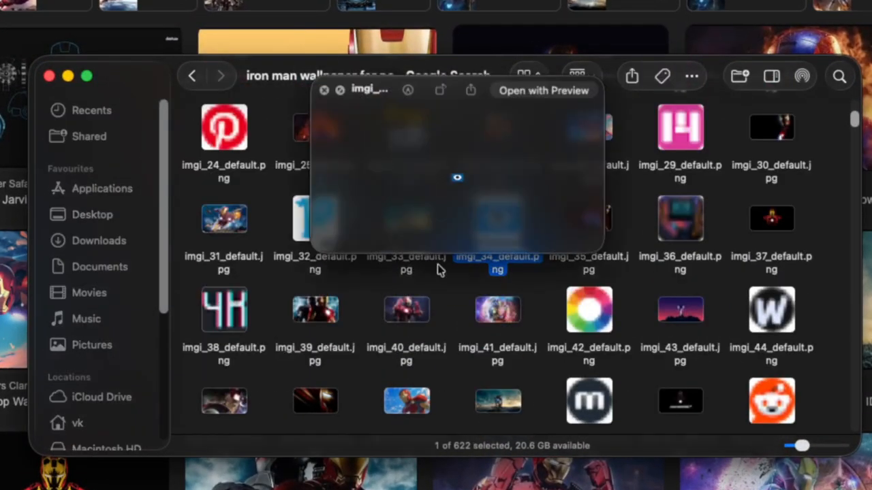
left_click(237, 312)
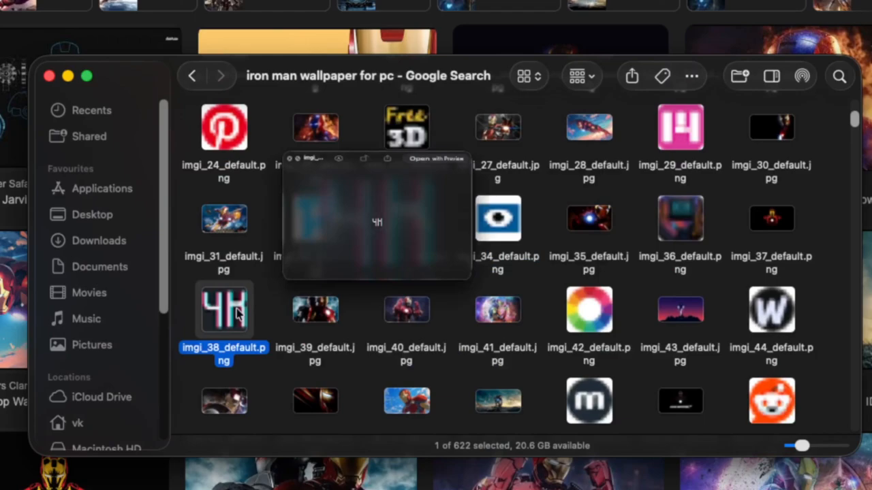
Step: Switch the folder to list view and sort the files by size
left_click(530, 76)
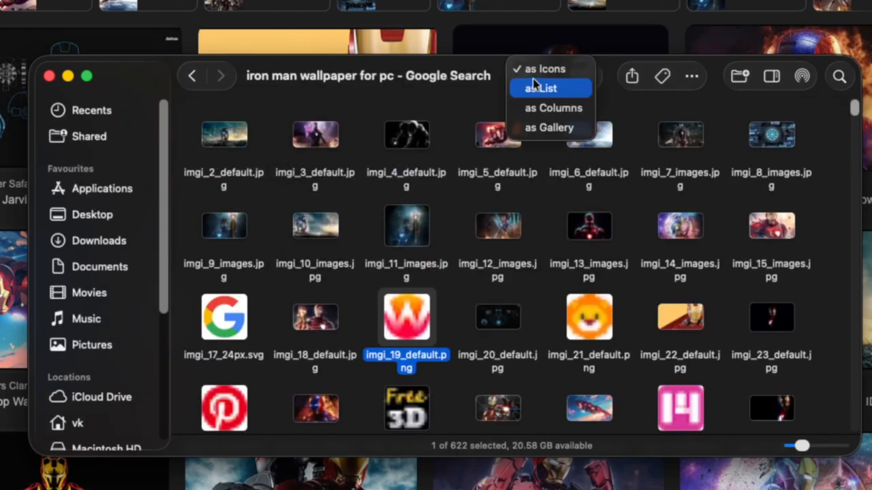
left_click(550, 89)
scroll(608, 187, "up", 15)
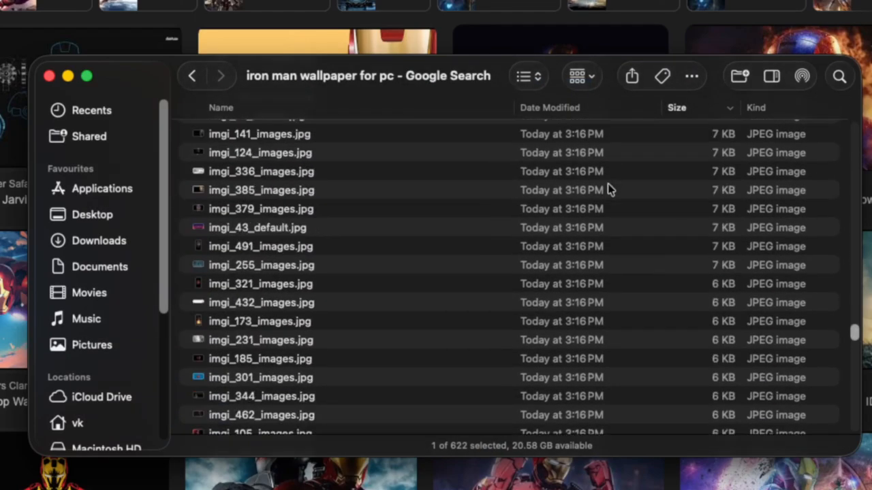
scroll(607, 189, "up", 15)
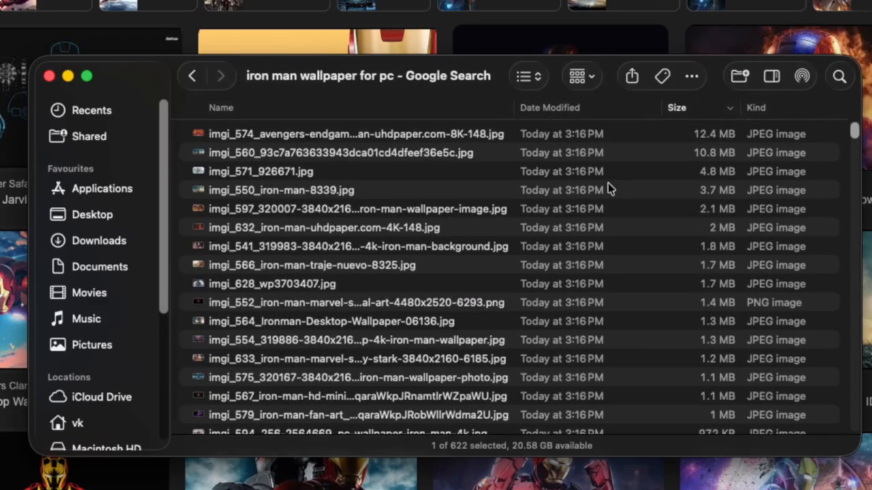
left_click(693, 115)
left_click(690, 110)
Step: Preview the largest images at the top of the list with Quick Look
scroll(815, 282, "up", 10)
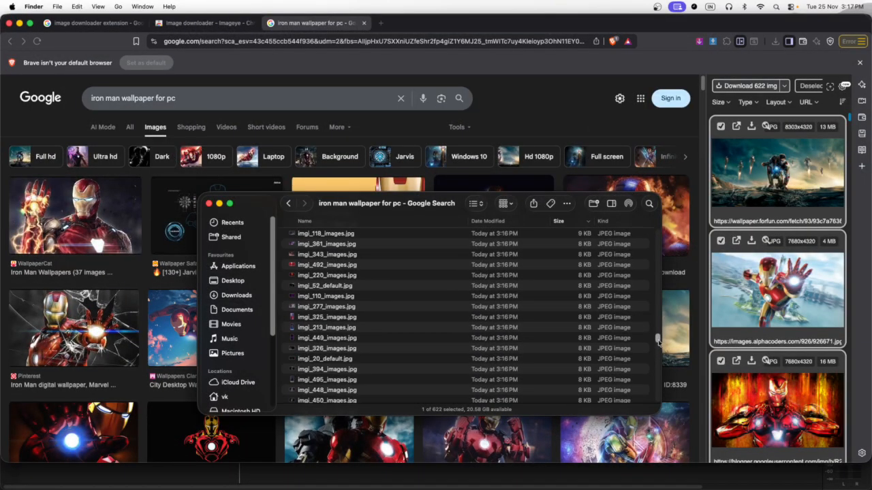
scroll(658, 340, "up", 5)
key("space")
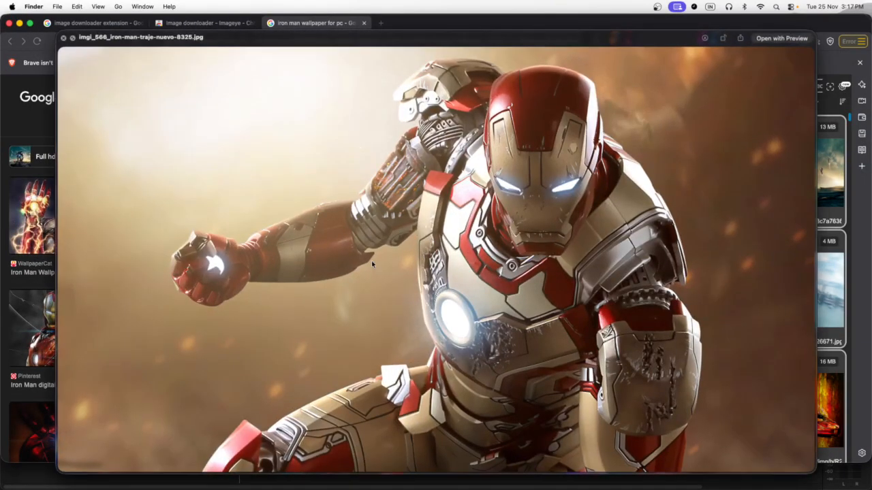
key("space")
left_click(361, 313)
key("space")
Step: Scroll further down and preview the mid-size images with Quick Look
key("space")
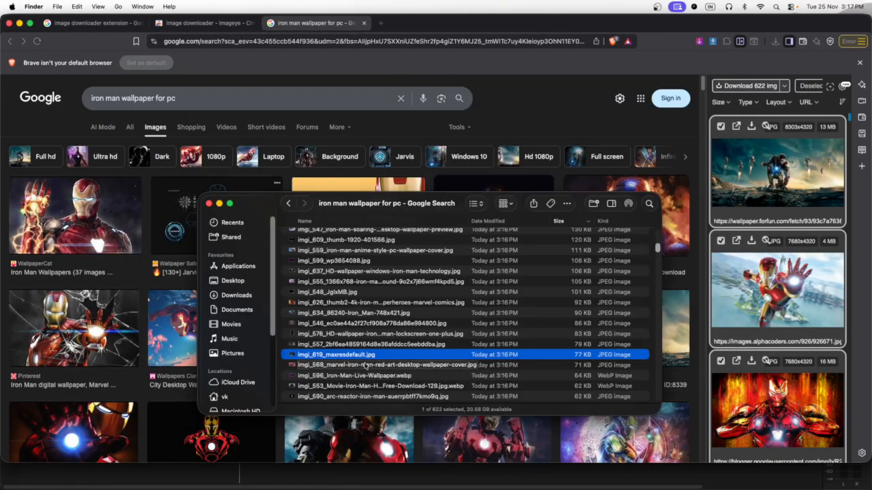
scroll(476, 327, "down", 10)
left_click(578, 359)
scroll(576, 363, "up", 5)
left_click(352, 324)
key("space")
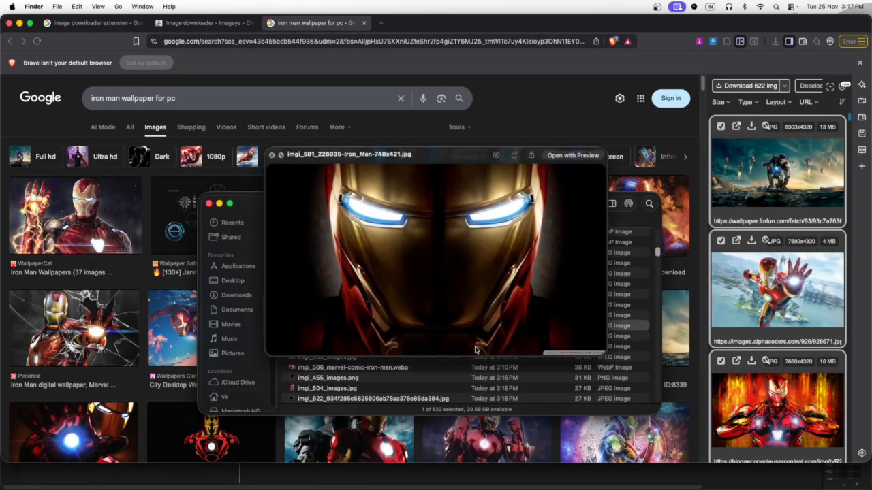
key("Up")
key("Up")
key("space")
Step: Select all the small images from the chosen file to the end of the list and move them to the Bin
scroll(409, 307, "down", 3)
left_click(448, 291)
scroll(577, 298, "down", 20)
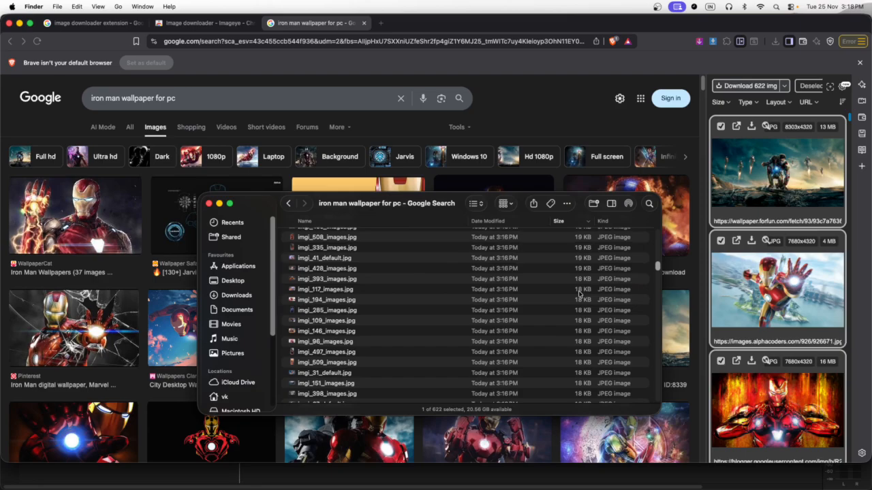
left_click(516, 393, "shift")
right_click(516, 392)
left_click(544, 292)
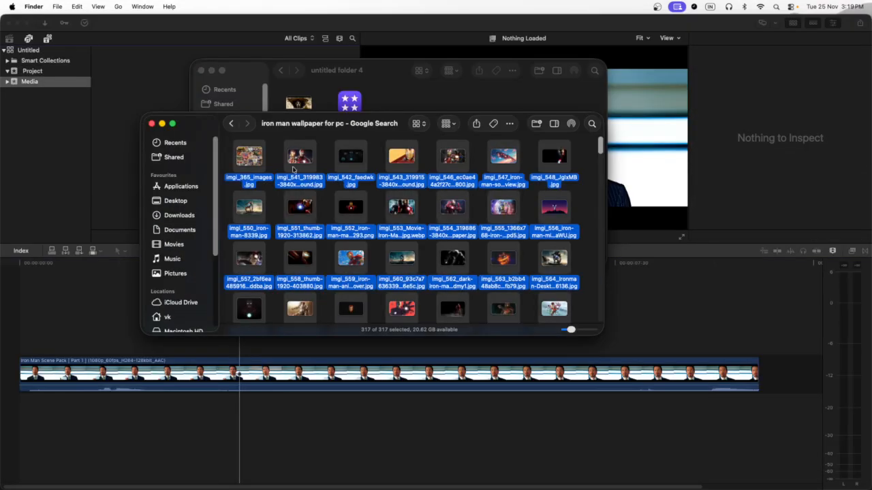
Step: Import the remaining wallpaper images into the Media event
left_click_drag(250, 150, 166, 120)
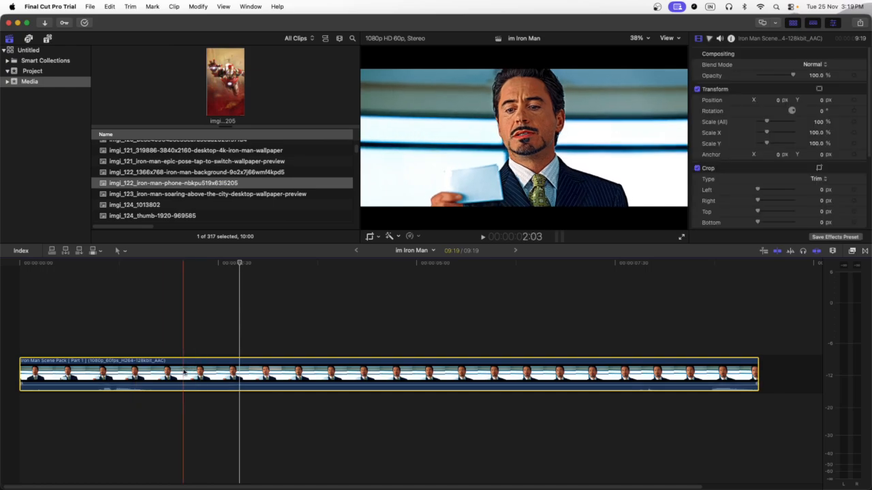
Step: Duplicate the scene clip onto a layer above the original
left_click_drag(183, 371, 184, 334)
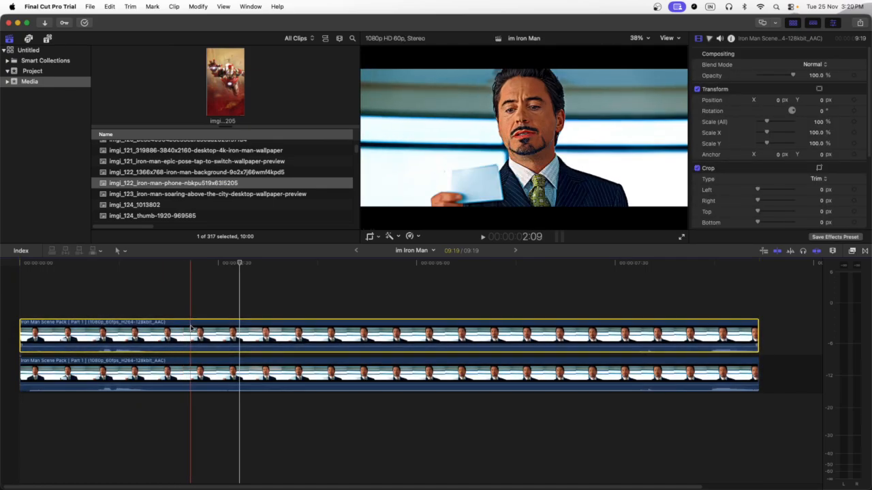
left_click(214, 372)
left_click(273, 337)
Step: Apply the Magnetic Mask effect to the upper clip and isolate the man as the subject
key("super+5")
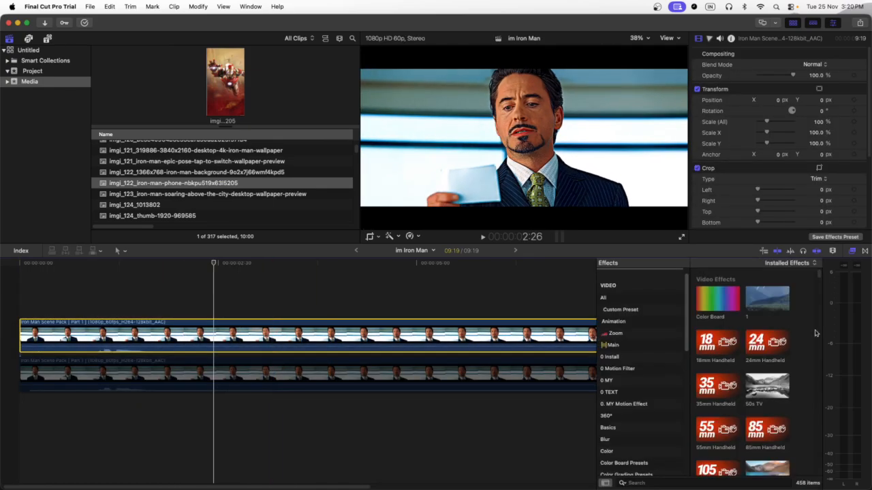
left_click(650, 482)
type("mask")
left_click_drag(715, 390, 454, 341)
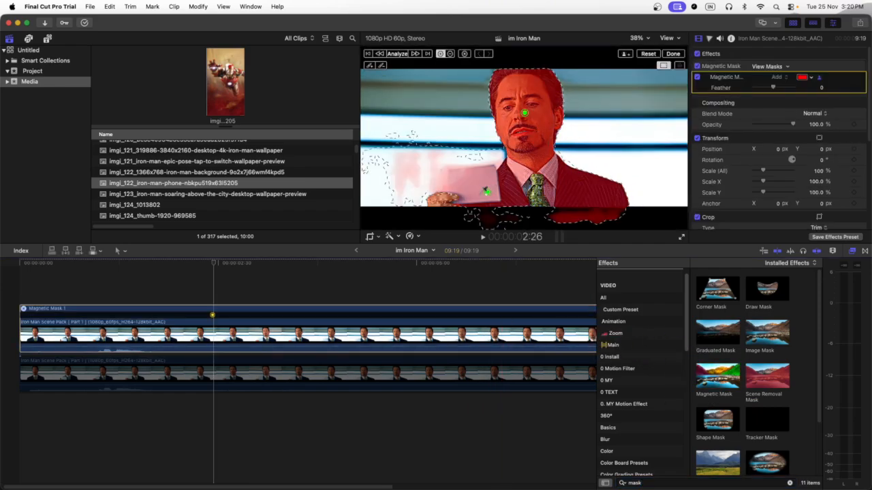
left_click(422, 185)
left_click(463, 172)
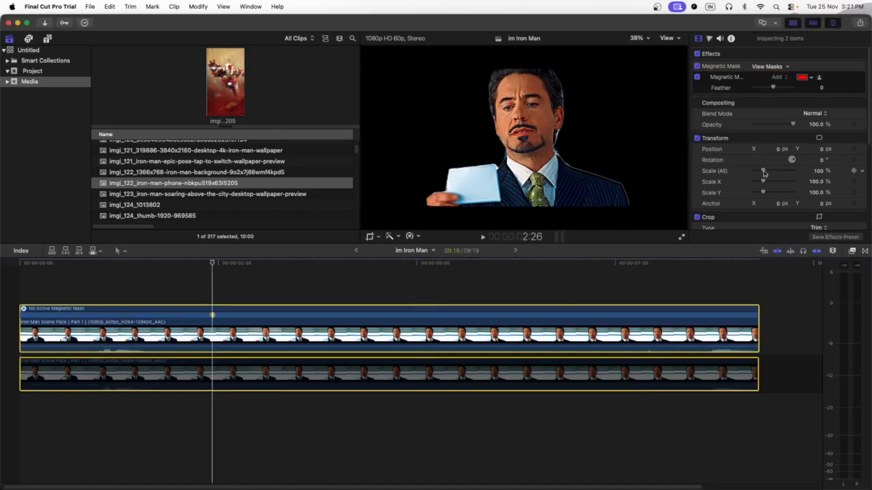
Step: Scale the masked upper clip up to 134%
left_click_drag(821, 172, 841, 173)
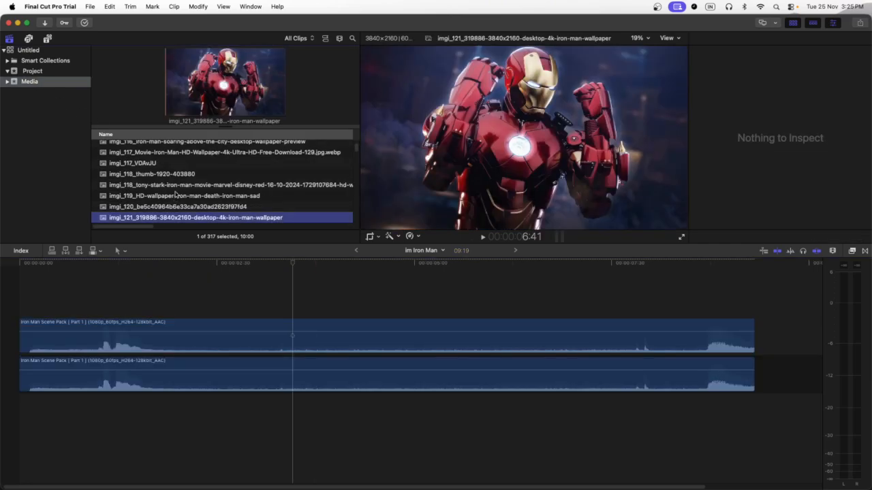
Step: Select all the wallpaper images in the Media event and add them to the timeline after the scene clip
left_click(176, 203)
scroll(175, 195, "down", 5)
key("super+a")
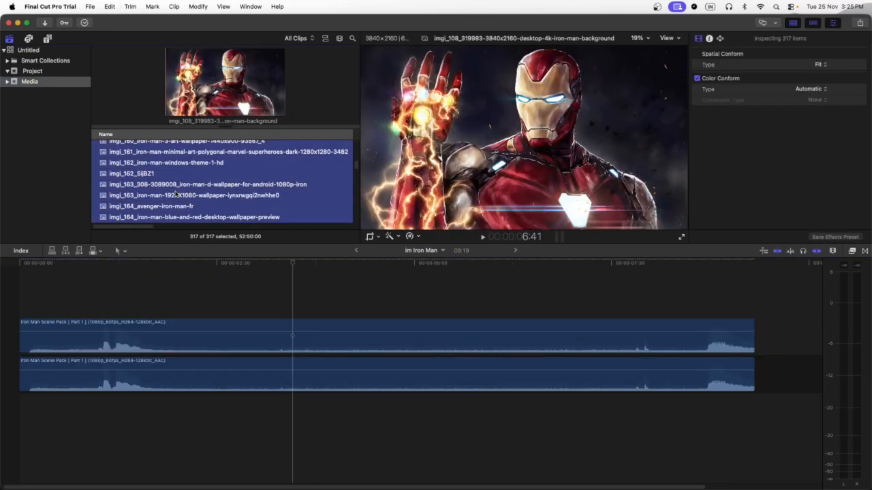
left_click(265, 374)
key("super+minus")
key("super+minus")
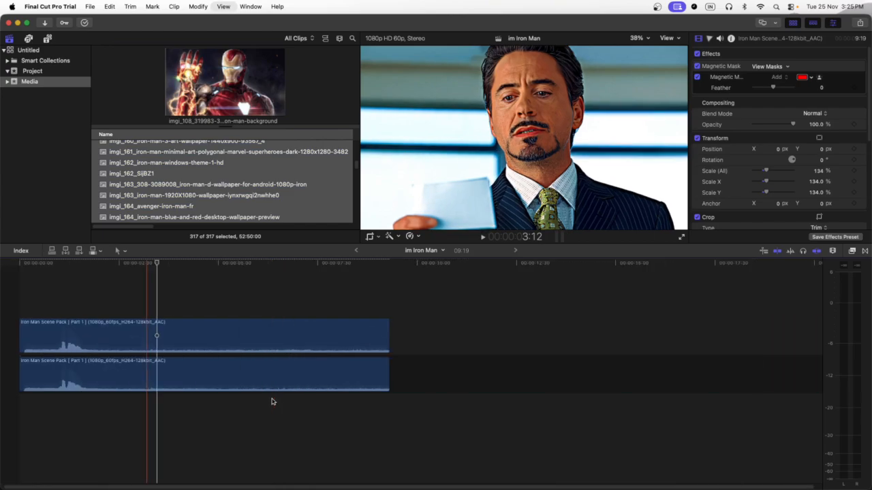
left_click_drag(166, 180, 266, 379)
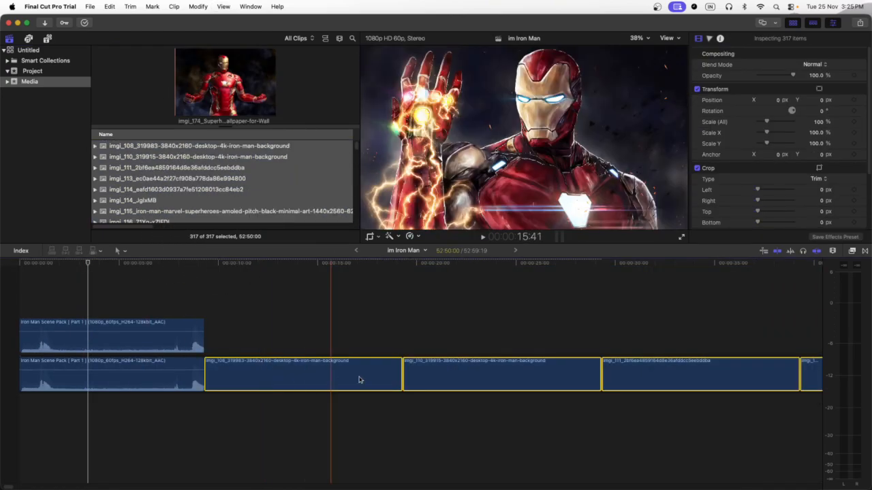
Step: Change the duration of all the selected wallpaper clips to 1 frame each
key("shift+z")
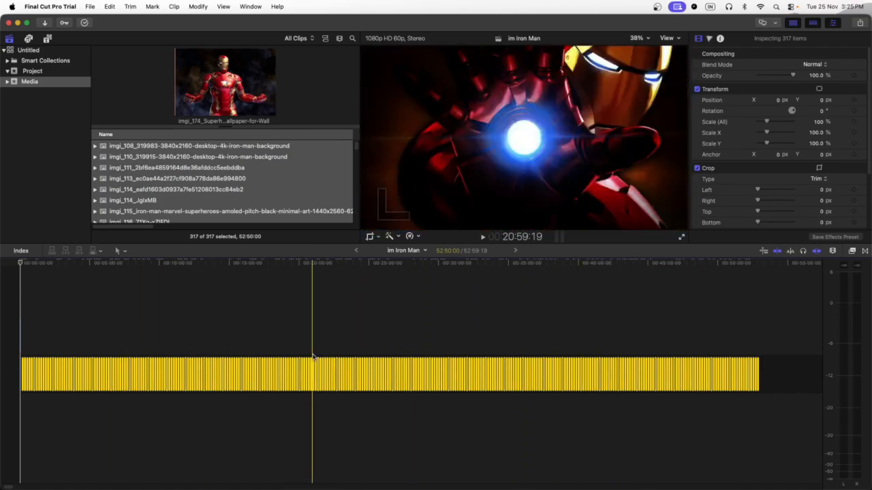
key("ctrl+d")
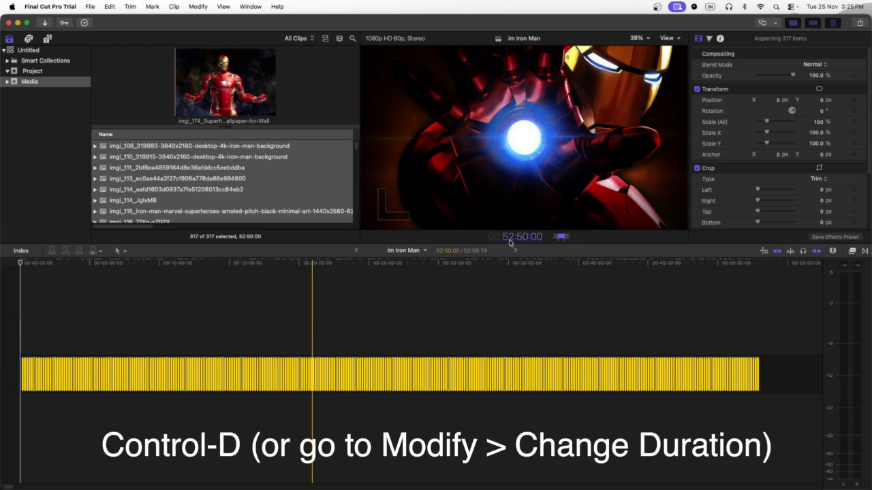
type("1")
key("Return")
key("shift+z")
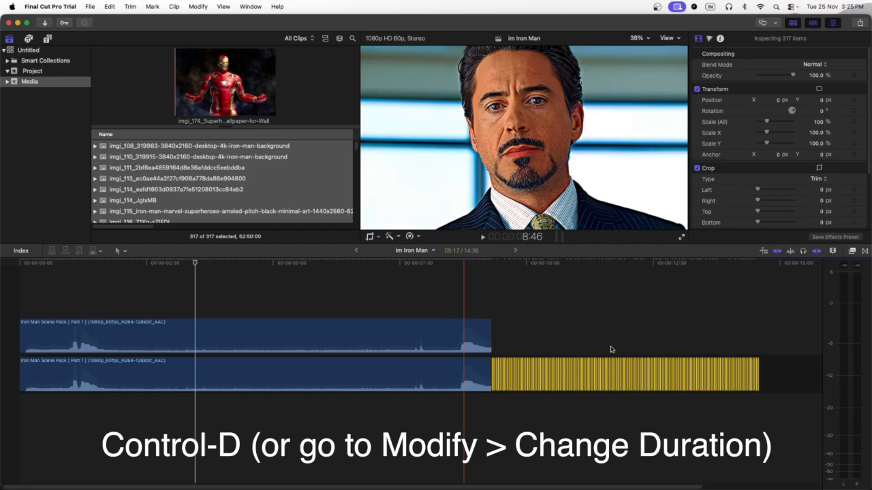
Step: Select all the wallpaper clips and set their Spatial Conform type to Fill
left_click(632, 344)
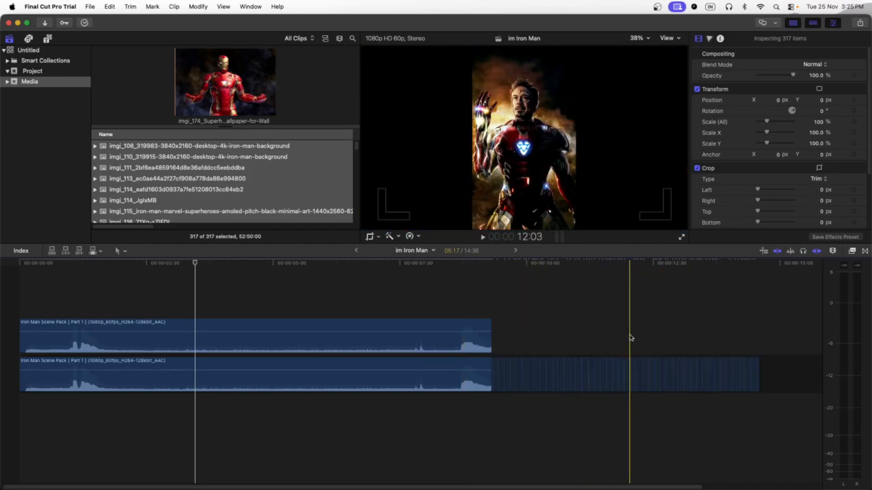
left_click_drag(782, 332, 491, 392)
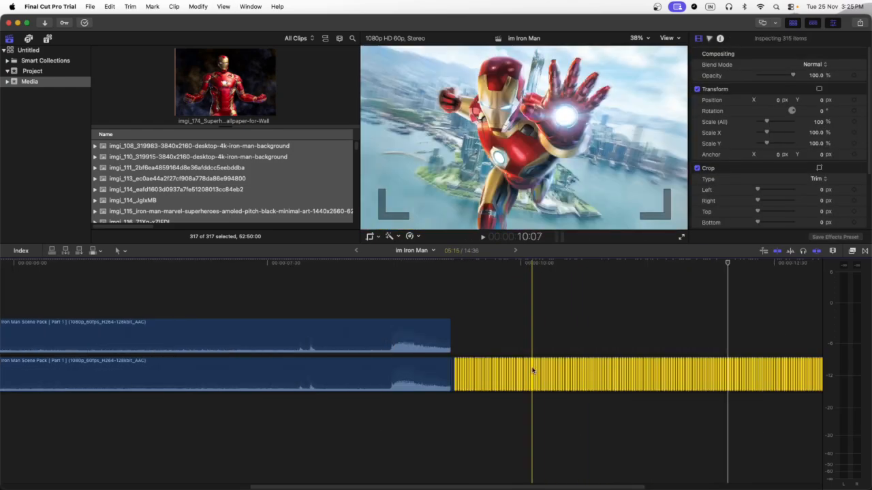
left_click(582, 261)
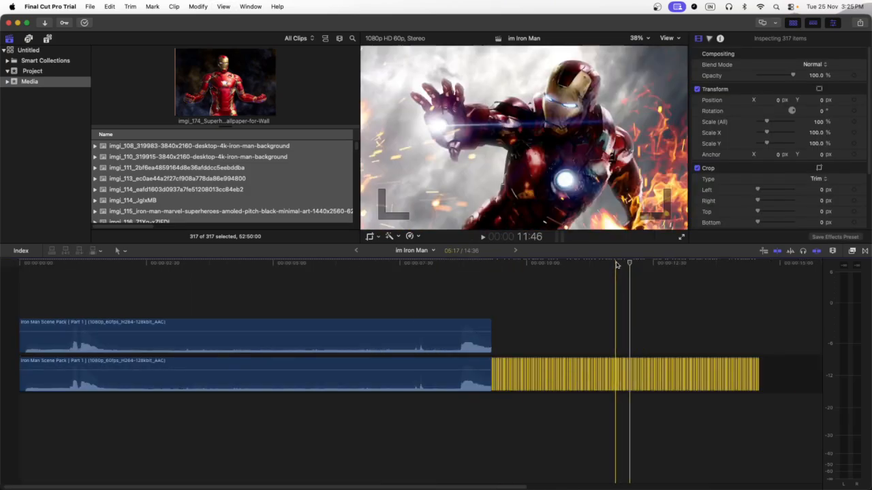
left_click(617, 263)
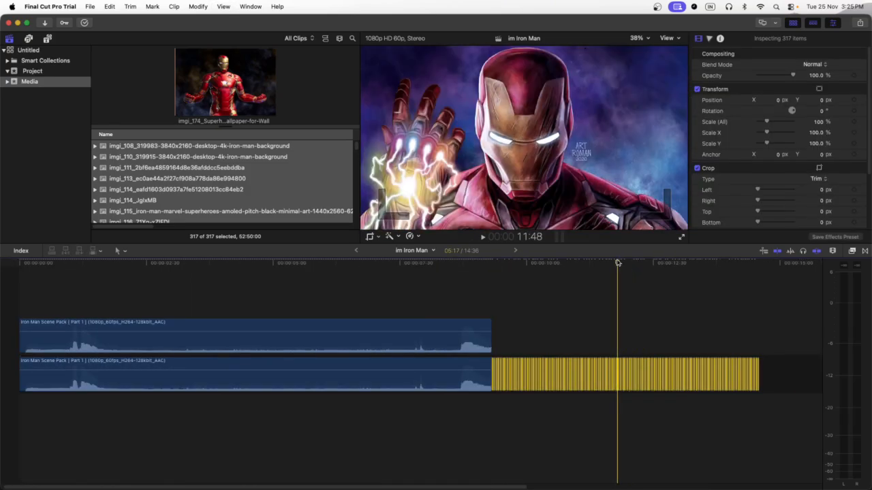
scroll(735, 202, "down", 4)
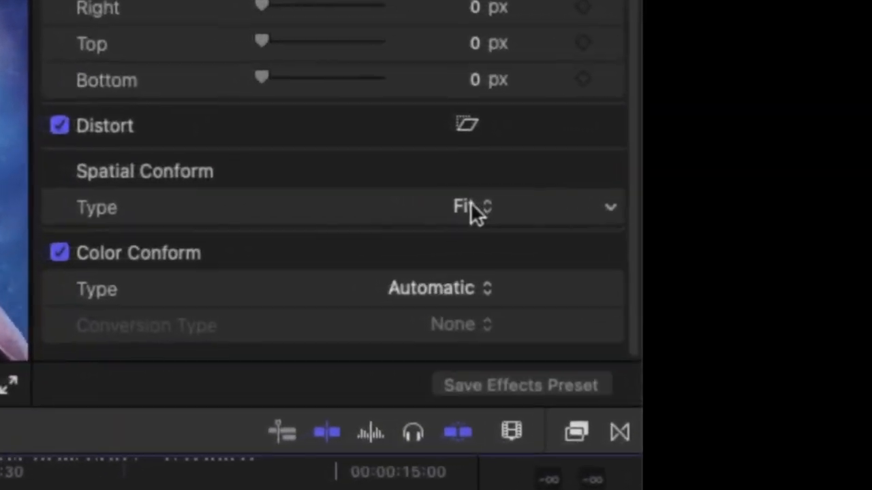
left_click(446, 204)
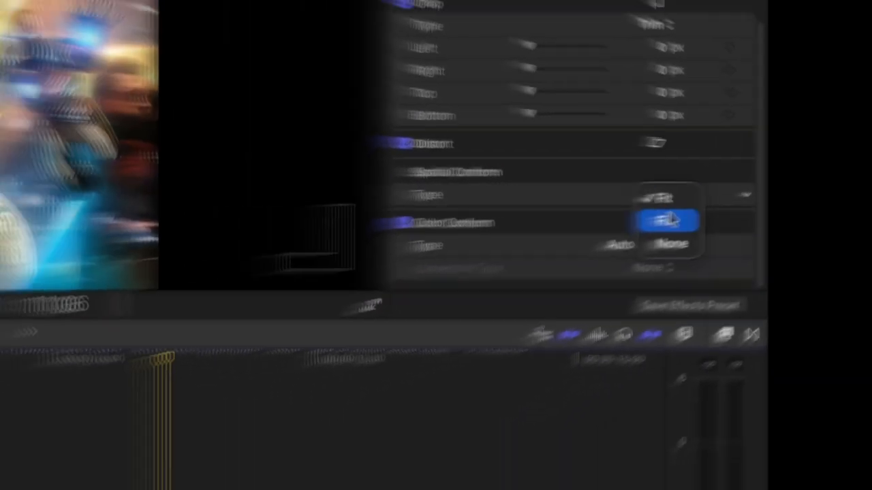
left_click(457, 254)
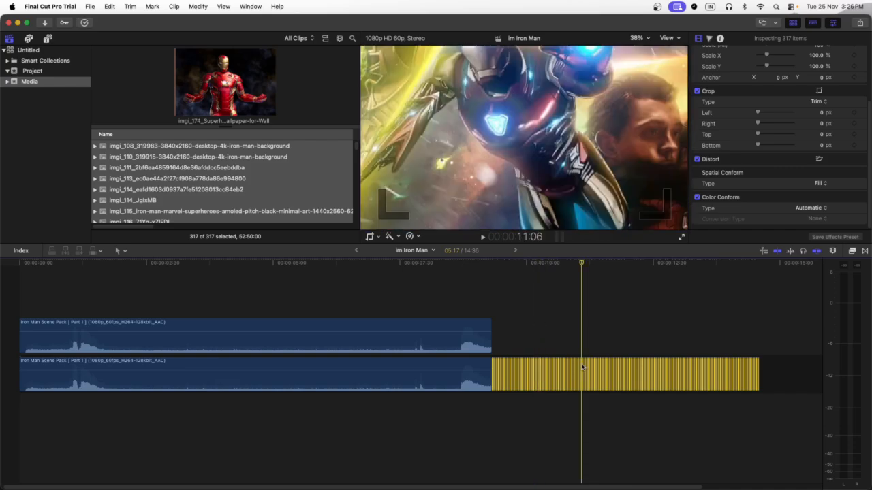
Step: Nest the selected wallpaper clips into a compound clip named im Iron Man wallpaper
right_click(583, 293)
left_click(600, 300)
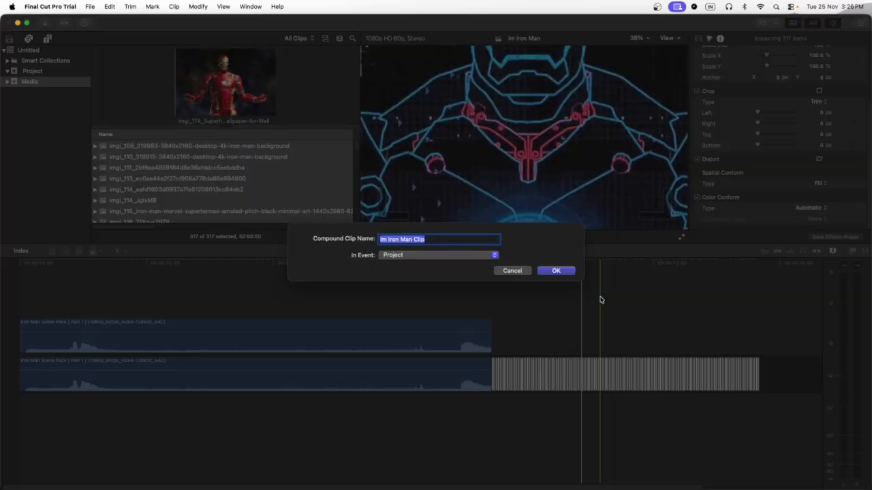
key("Return")
Step: Move the wallpaper compound clip into a layer between the original scene clip and the masked copy above
left_click_drag(578, 379, 252, 340)
left_click_drag(180, 335, 117, 343)
left_click(95, 325)
left_click(117, 335)
left_click(106, 281)
left_click(100, 266)
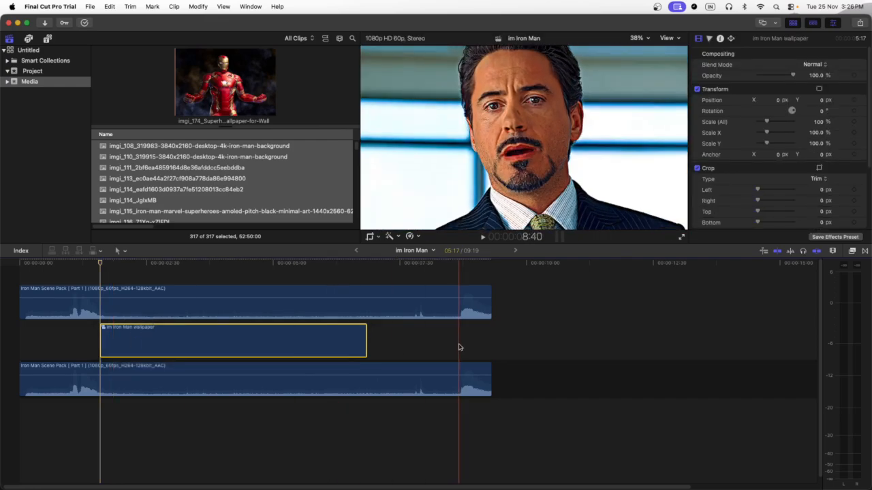
Step: Slow the wallpaper compound clip to 74% speed, stretching it to end near the scene clip's end
left_click(459, 347)
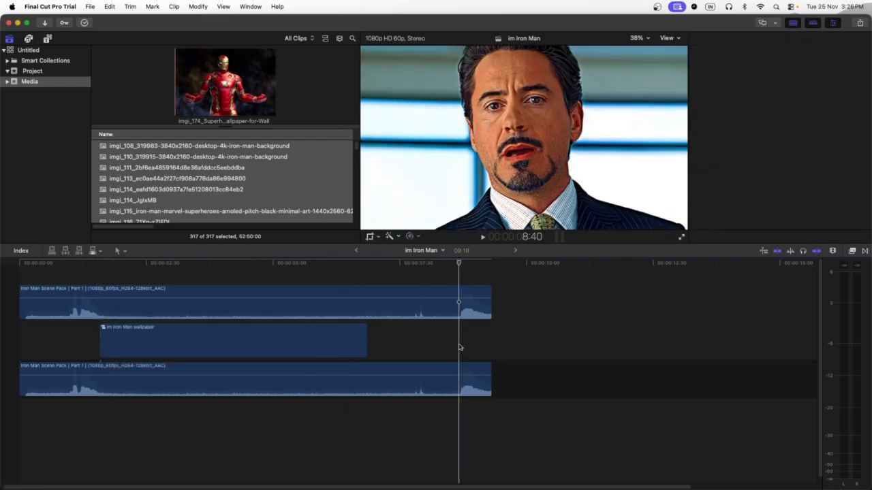
left_click(313, 347)
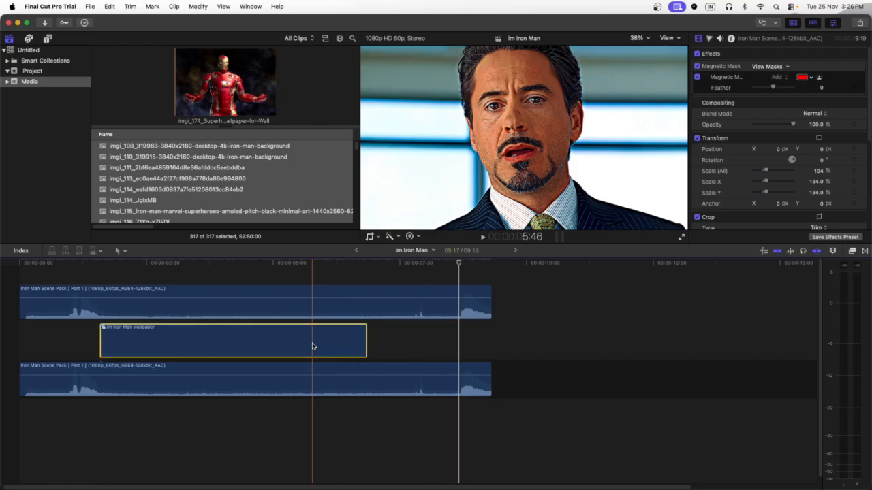
key("ctrl+v")
left_click_drag(366, 322, 462, 330)
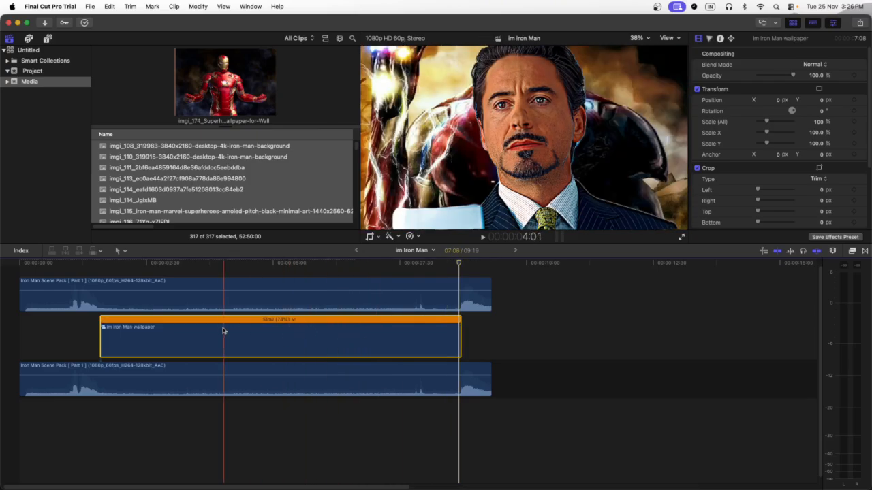
Step: Apply the Draw Mask effect to the wallpaper compound clip
left_click(194, 274)
left_click(202, 334)
left_click(851, 251)
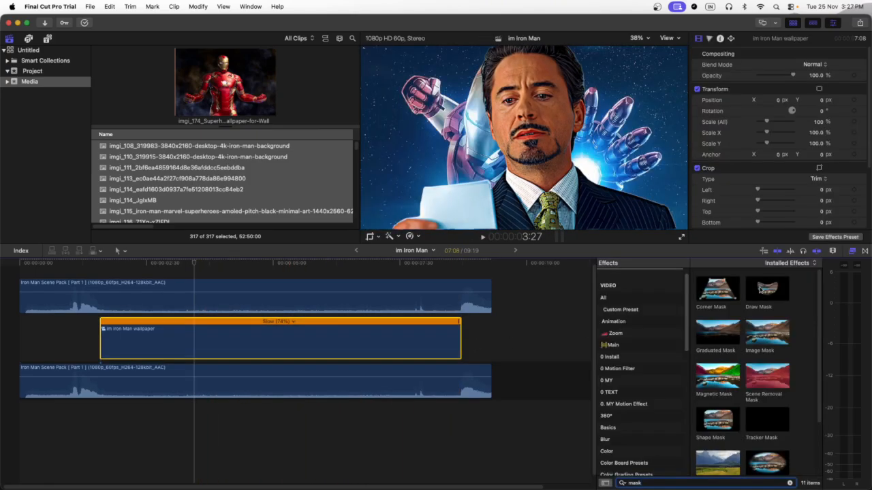
left_click(762, 289)
mouse_move(762, 289)
left_mouse_down()
mouse_move(370, 331)
mouse_move(341, 344)
left_mouse_up()
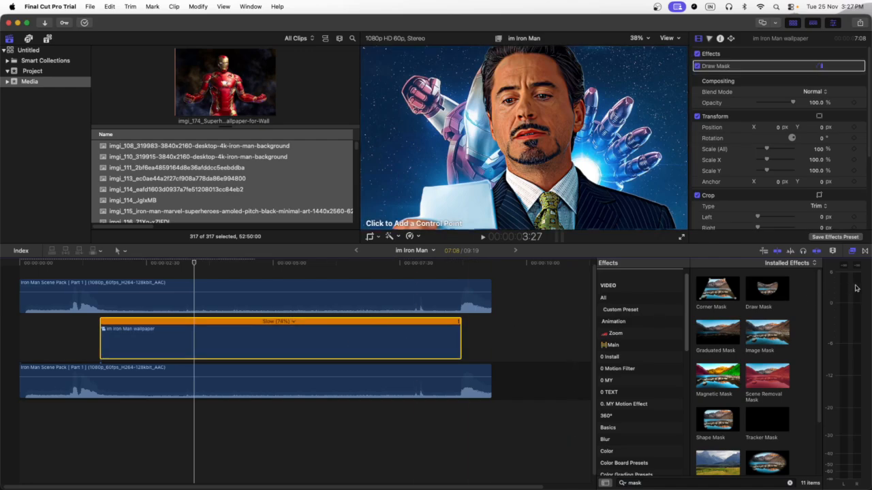
left_click(853, 252)
Step: Set the viewer zoom to 25% and draw a thin two-point mask line across the frame
left_click(637, 39)
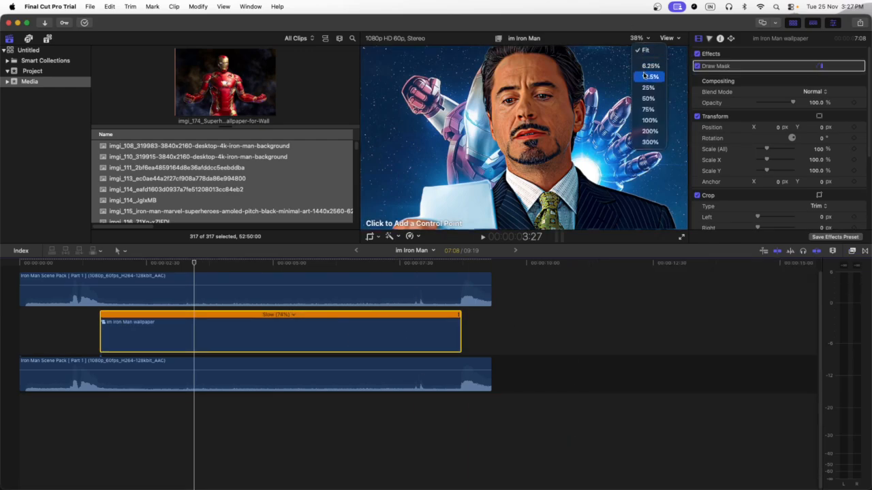
left_click(647, 88)
left_click(410, 131)
left_click(644, 139)
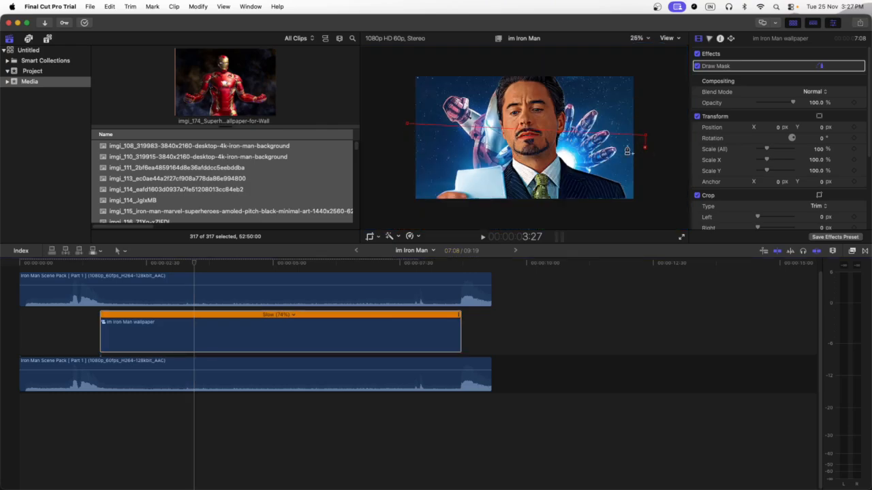
Step: At the wallpaper clip's start, add keyframes for the Draw Mask parameters
left_click(100, 265)
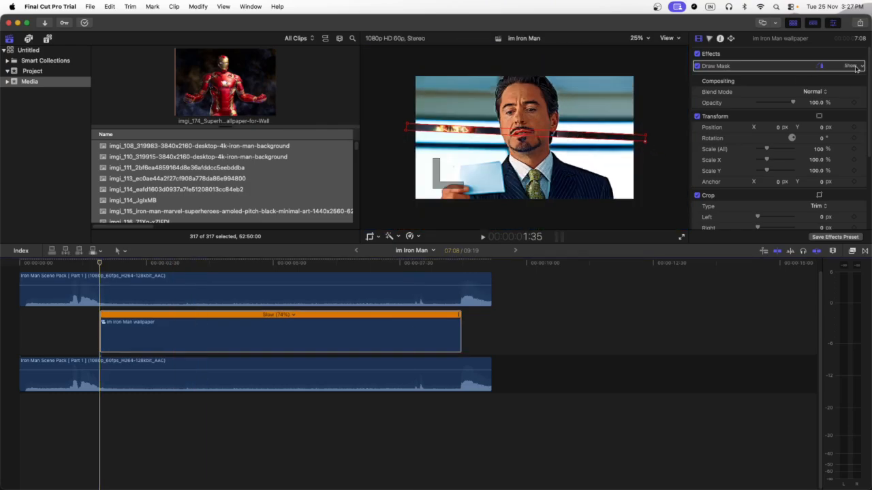
left_click(858, 66)
left_click(850, 86)
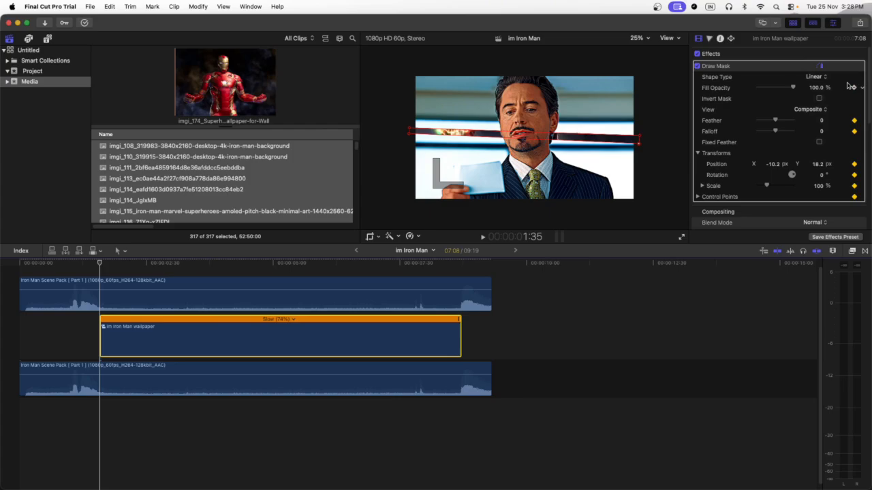
Step: At the wallpaper clip's end, set the mask scale to about 2079% so it covers the frame
left_click(461, 271)
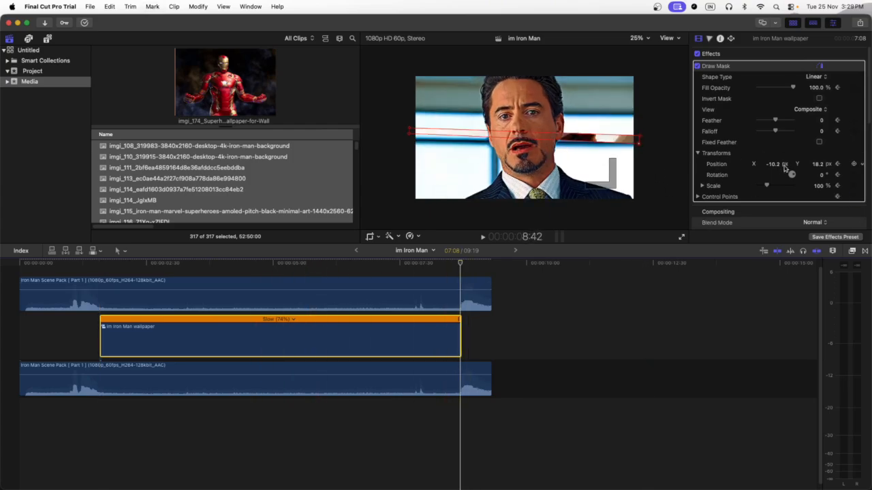
mouse_move(769, 186)
left_mouse_down()
mouse_move(817, 174)
mouse_move(821, 183)
mouse_move(815, 172)
mouse_move(816, 188)
left_mouse_up()
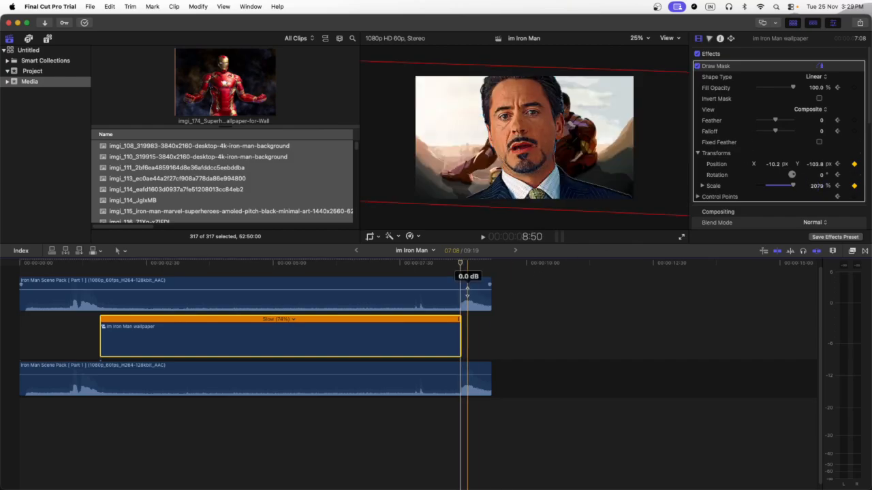
Step: Preview the mask animation and set the viewer zoom back to Fit
left_click(136, 293)
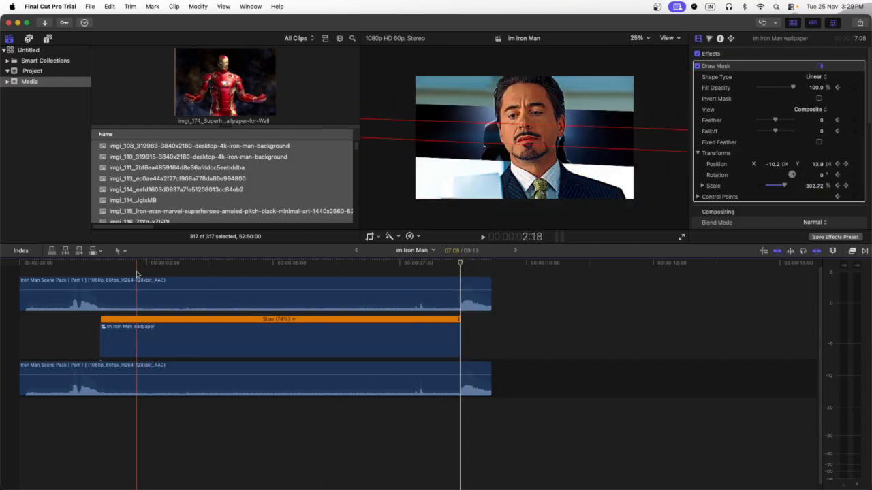
scroll(257, 299, "up", 1)
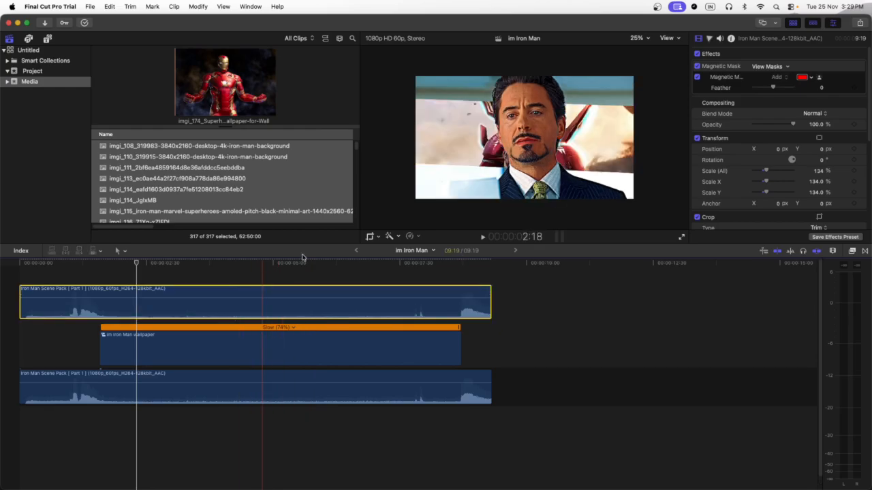
left_click(638, 38)
left_click(646, 47)
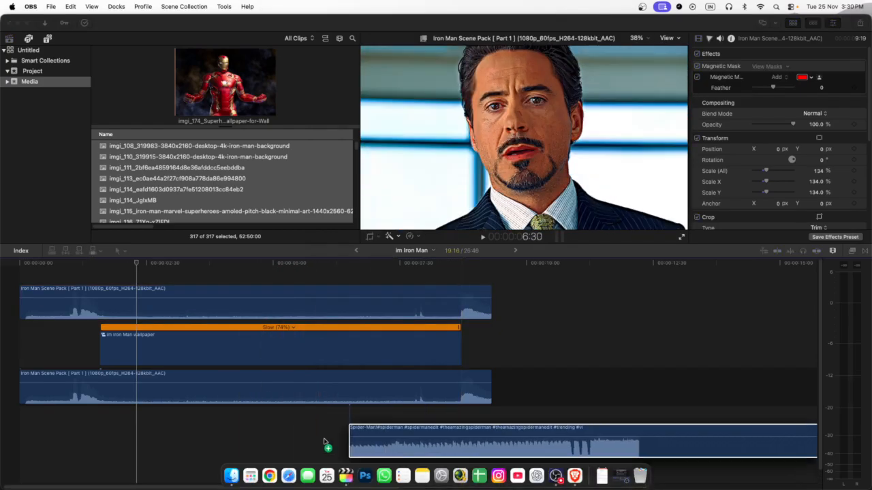
Step: Add the Spider-Man music track to the timeline below the clips, starting near the wallpaper clip's start
left_click_drag(325, 443, 165, 436)
right_click(278, 440)
left_click(257, 437)
left_click_drag(258, 437, 131, 436)
right_click(132, 436)
Step: Trim the end of the Spider-Man music so it ends with the wallpaper clip
left_click(156, 265)
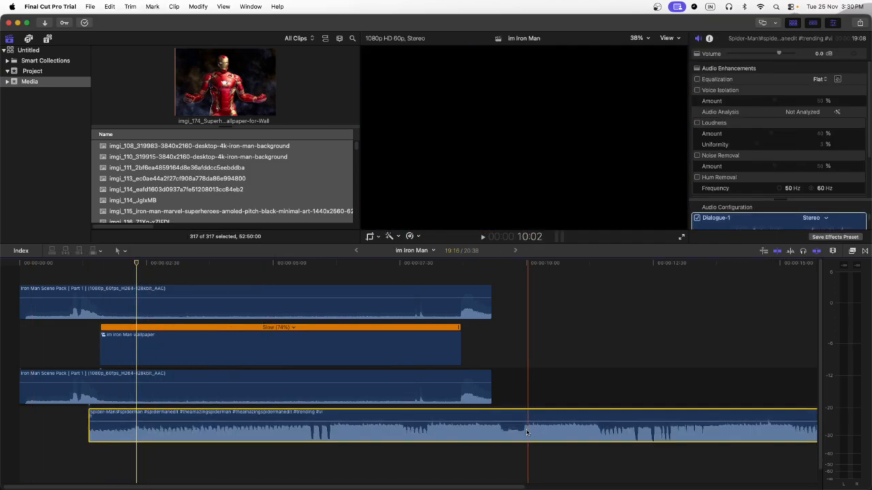
key("alt+]")
key("alt+]")
Step: Play back the edit from the start to review it
left_click(73, 408)
key("space")
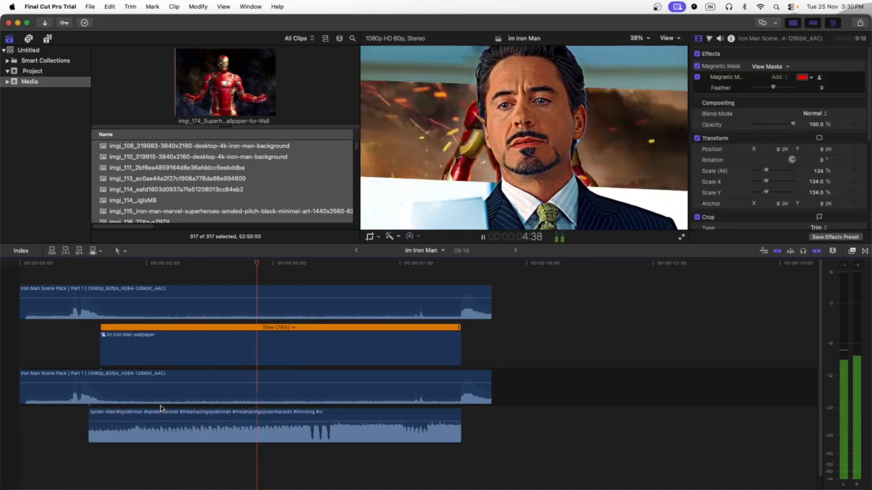
left_click(19, 411)
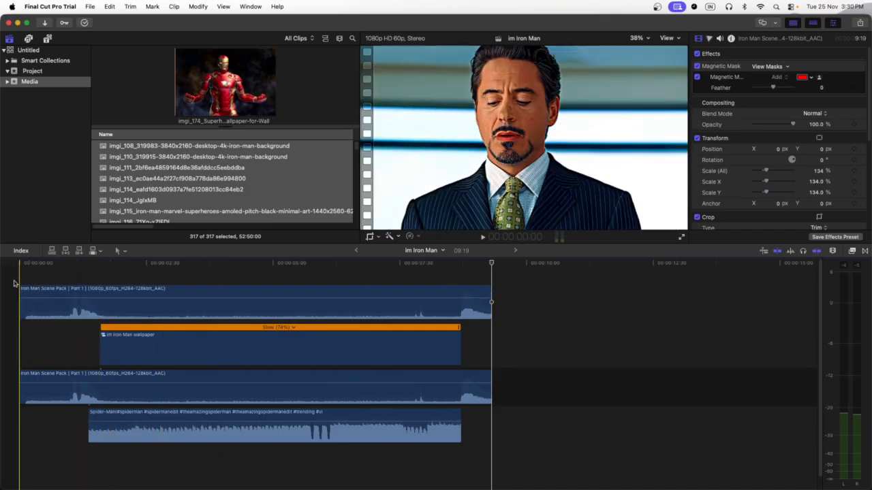
key("space")
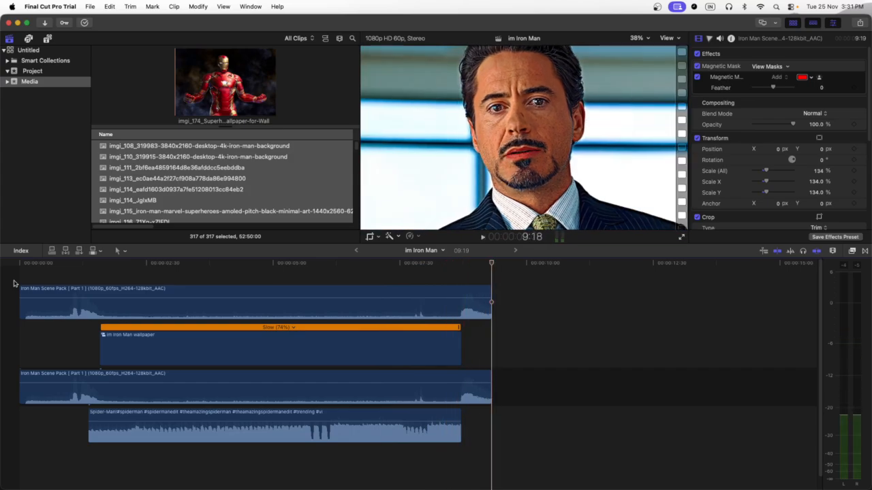
left_click(658, 7)
left_click(638, 61)
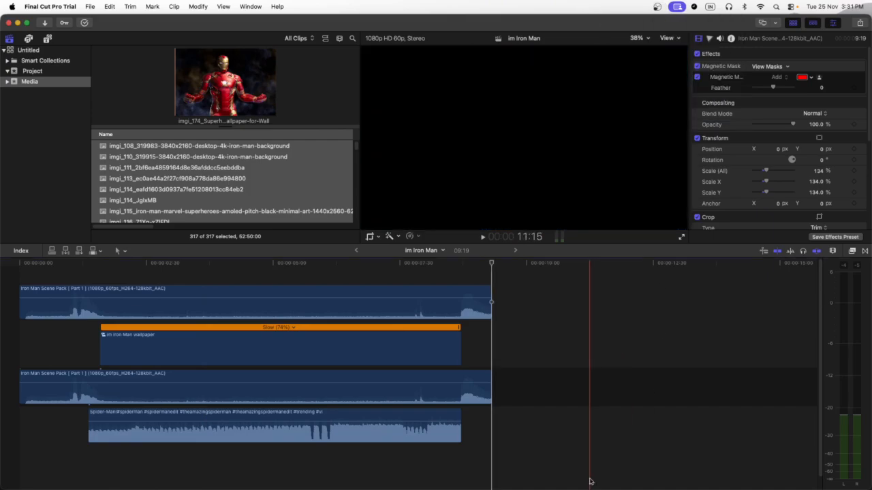
left_click(529, 326)
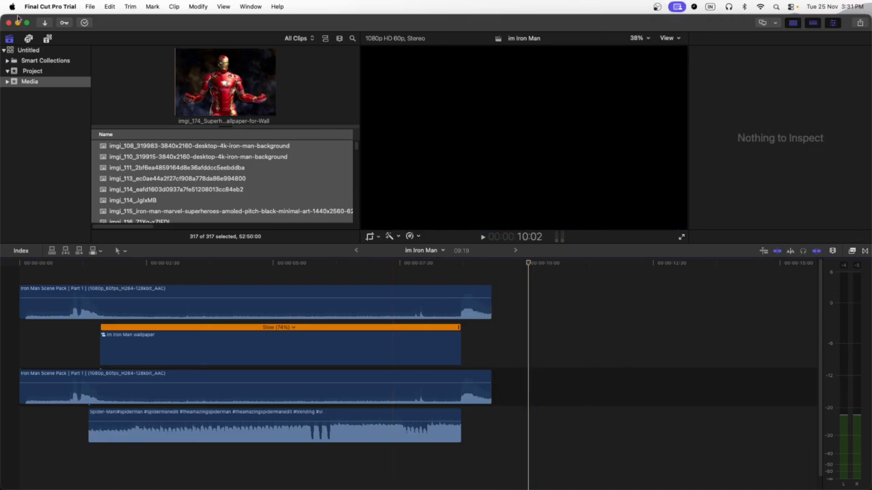
left_click(18, 22)
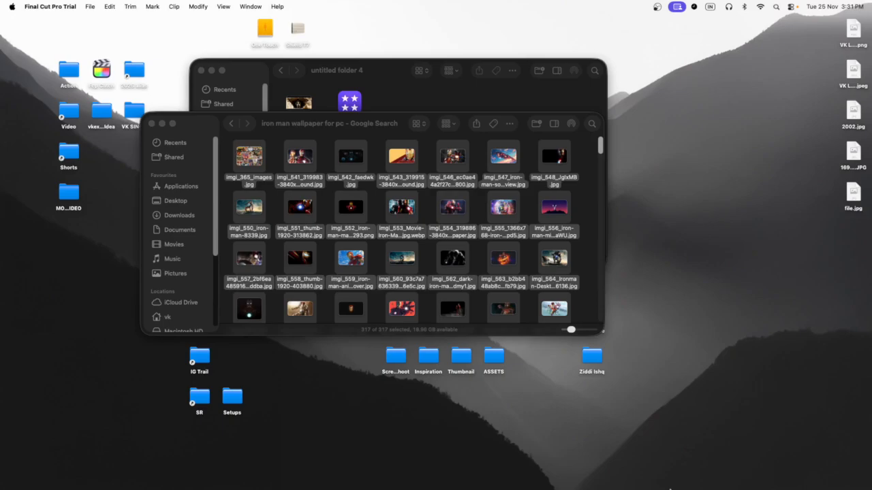
mouse_move(636, 488)
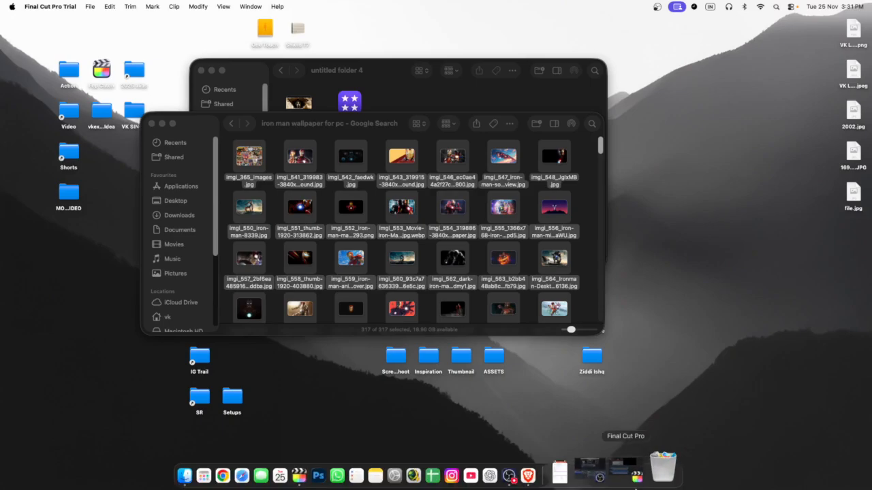
left_click(595, 468)
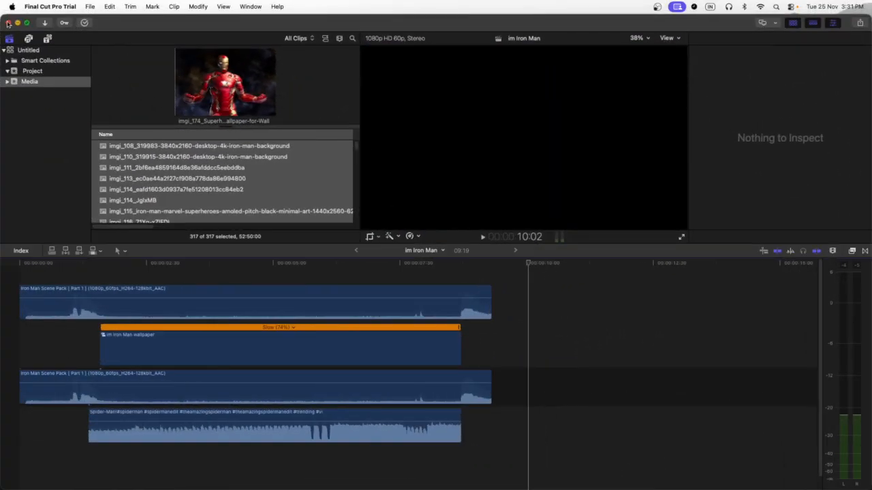
left_click(8, 24)
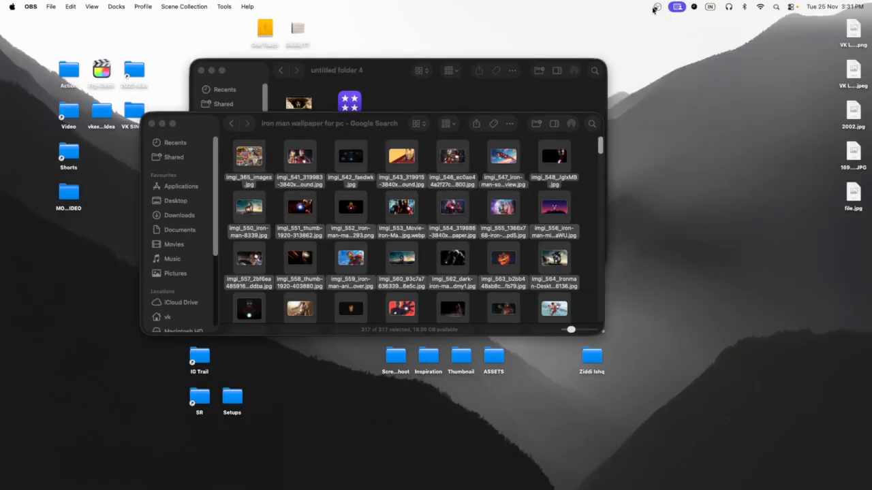
left_click(654, 8)
left_click(657, 4)
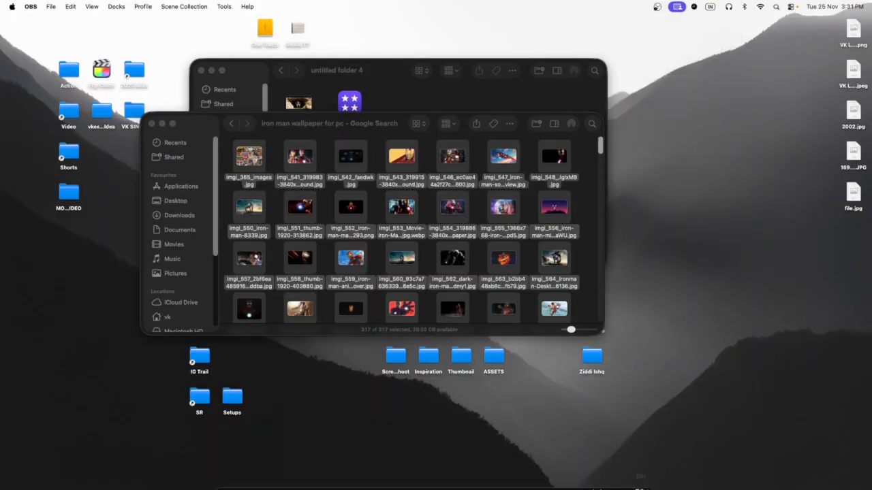